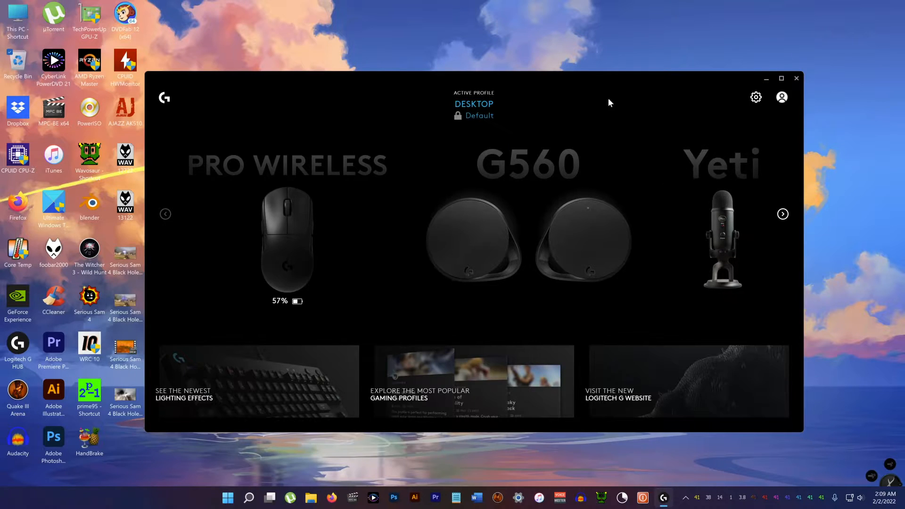
Step: Select the Yeti microphone to reach its Blue VO!CE page with the Crisp and Warm Copy 1 preset
{"action": "left_click_drag", "start_coordinate": [584, 85], "coordinate": [532, 68]}
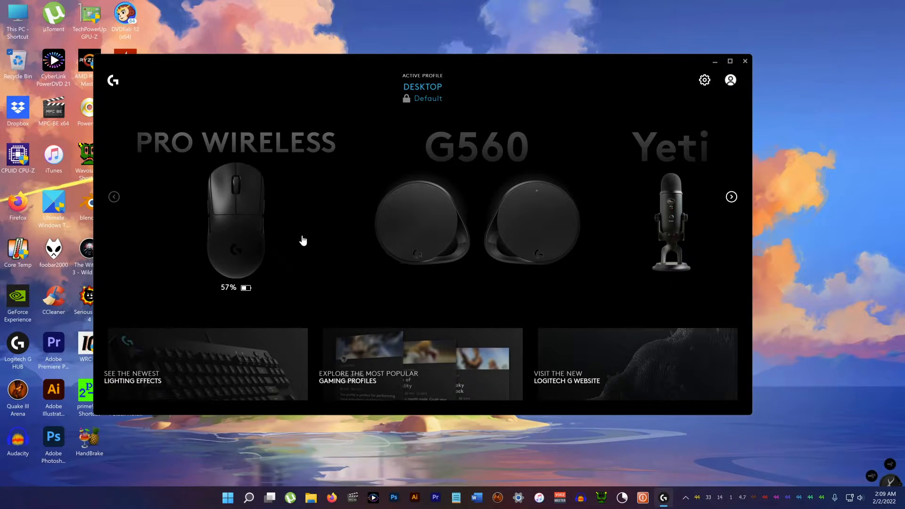
{"action": "left_click", "coordinate": [665, 212]}
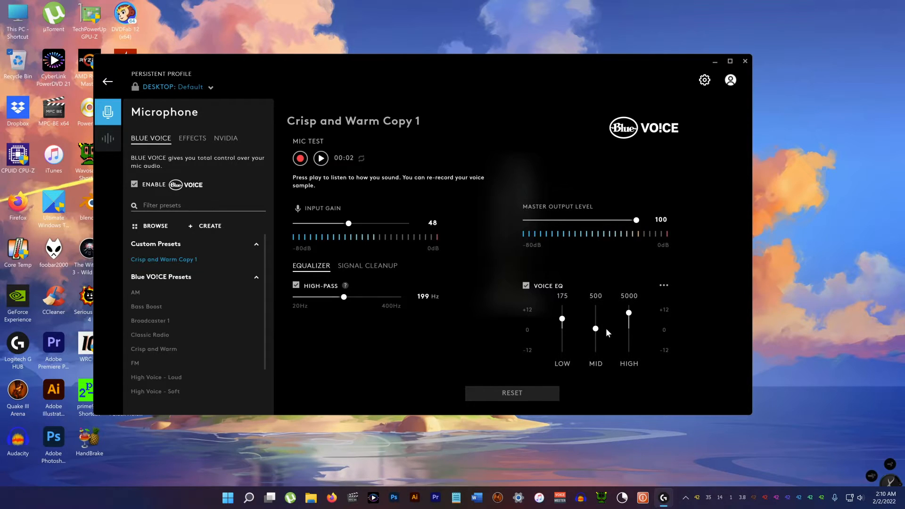
Step: Show Signal Cleanup: compressor -18 dB and limiter 15 dB enabled, noise reduction and gate off
{"action": "left_click", "coordinate": [369, 266]}
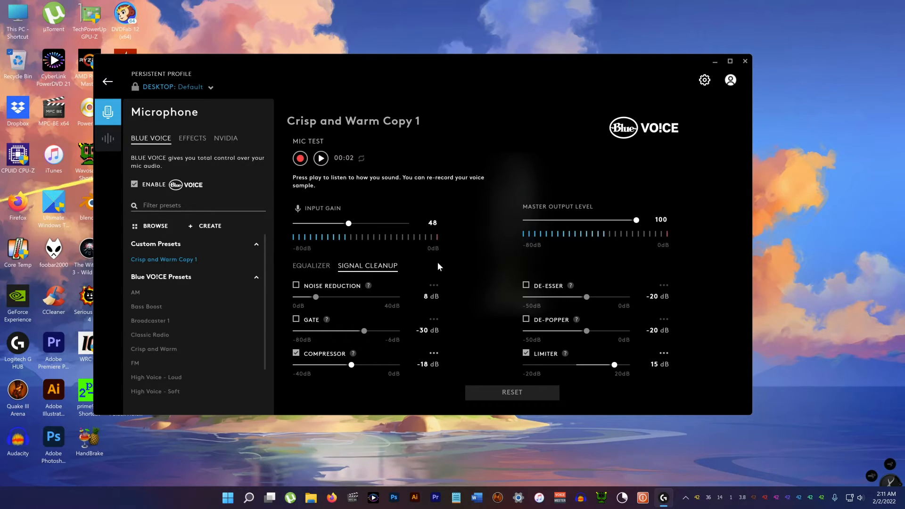
Step: Create a new custom preset, New preset Copy 1, from the current microphone settings
{"action": "left_click", "coordinate": [206, 228]}
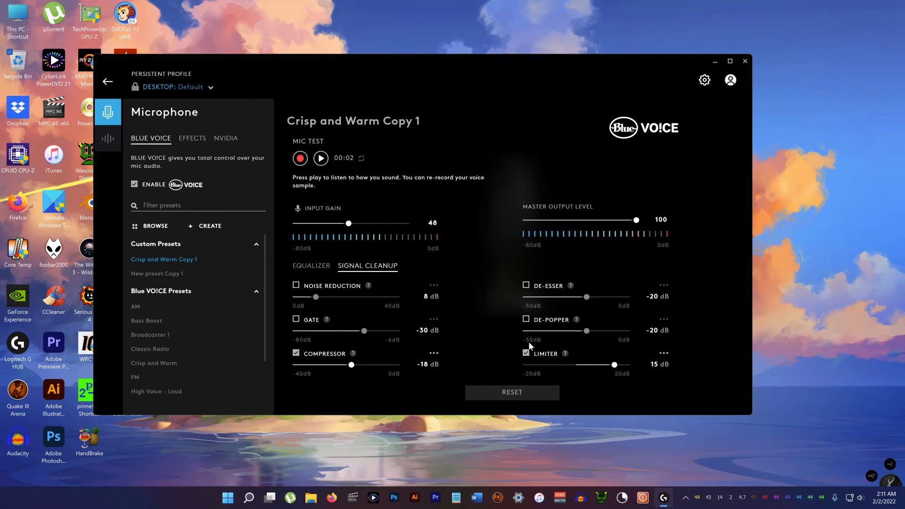
{"action": "left_click", "coordinate": [135, 186]}
{"action": "left_click", "coordinate": [135, 186]}
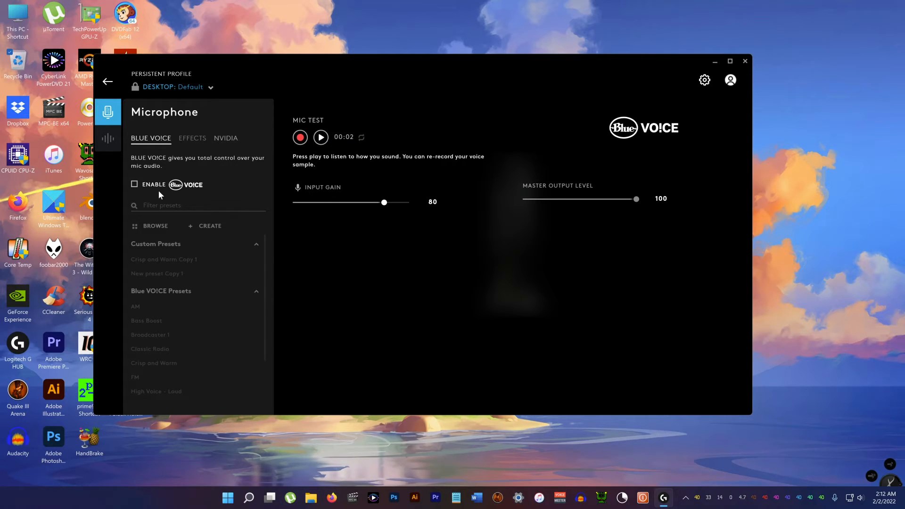
{"action": "left_click", "coordinate": [135, 186]}
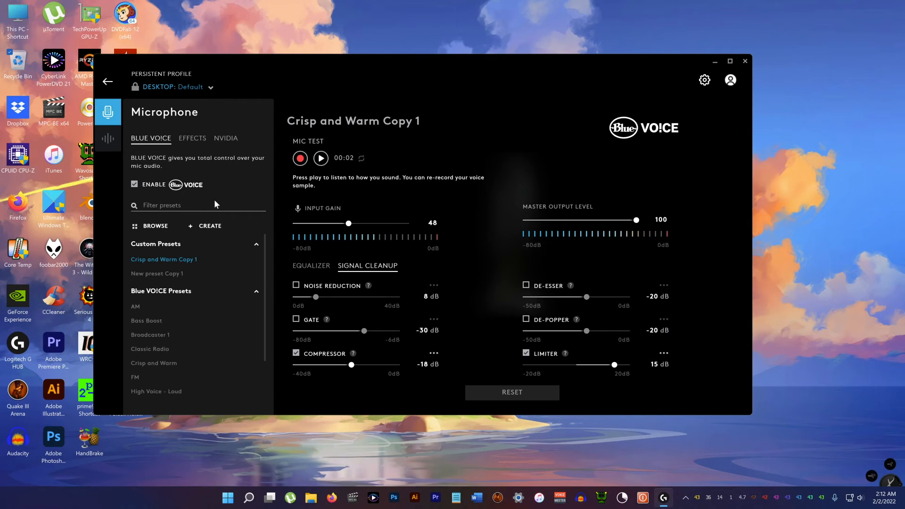
{"action": "left_click_drag", "start_coordinate": [285, 65], "coordinate": [274, 76]}
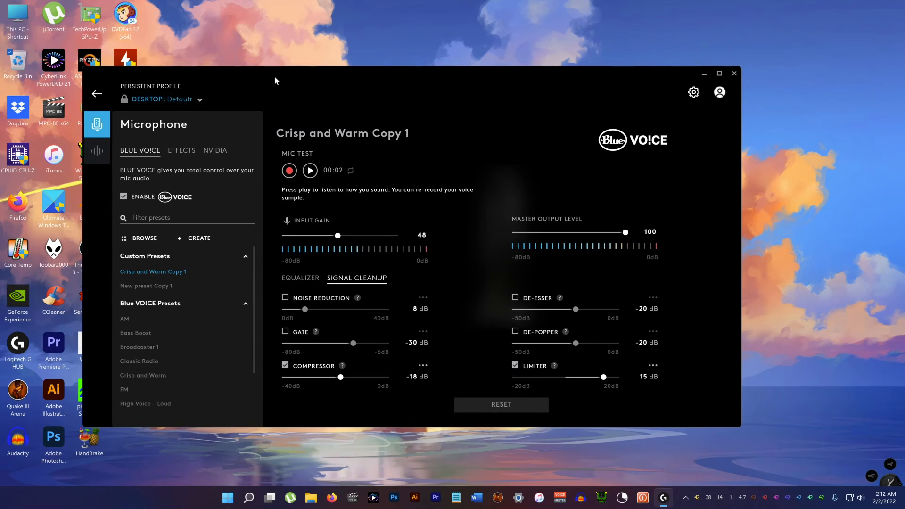